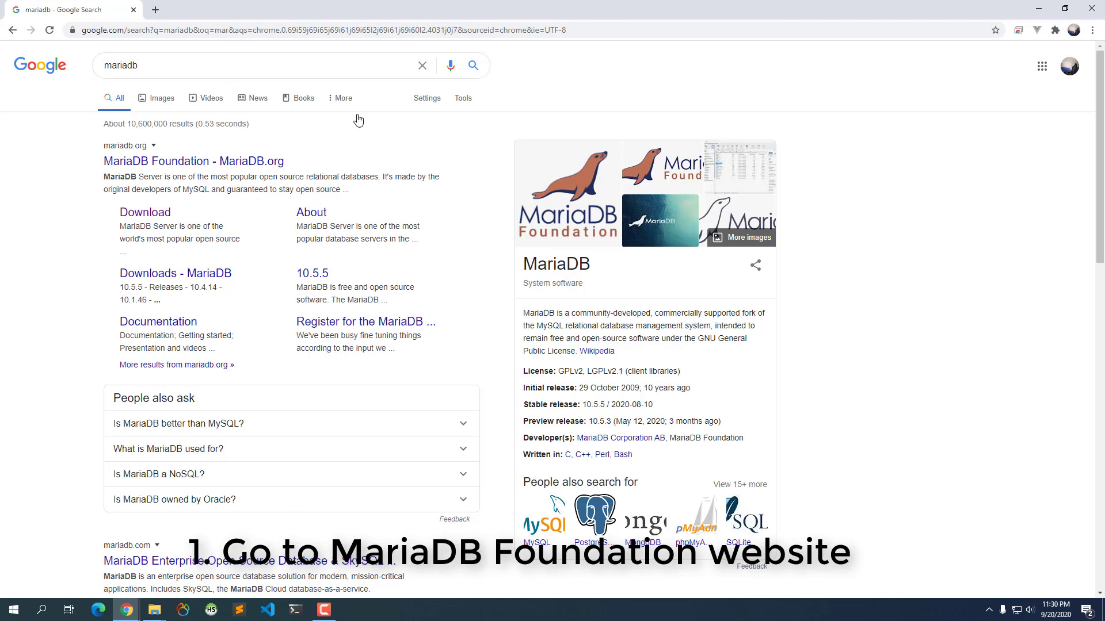
- Open the 'MariaDB Foundation - MariaDB.org' result from the Google results for 'mariadb'
click(199, 161)
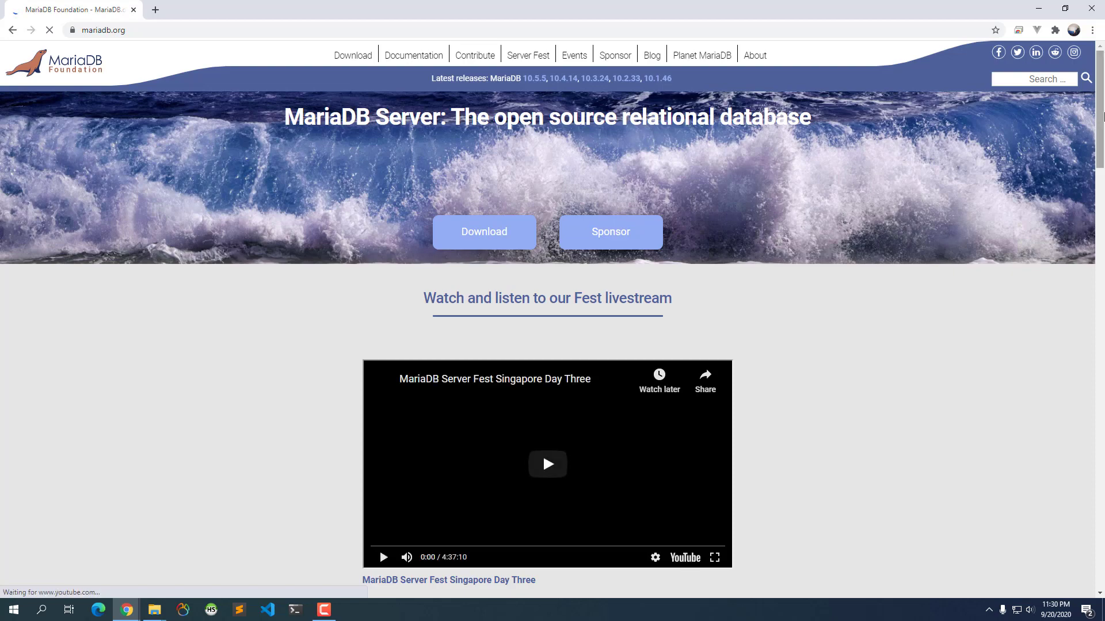
- Go to mariadb.org's Download page for MariaDB Server (10.5.5 Stable, Windows, x86_64, MSI)
drag(1103, 115, 1103, 58)
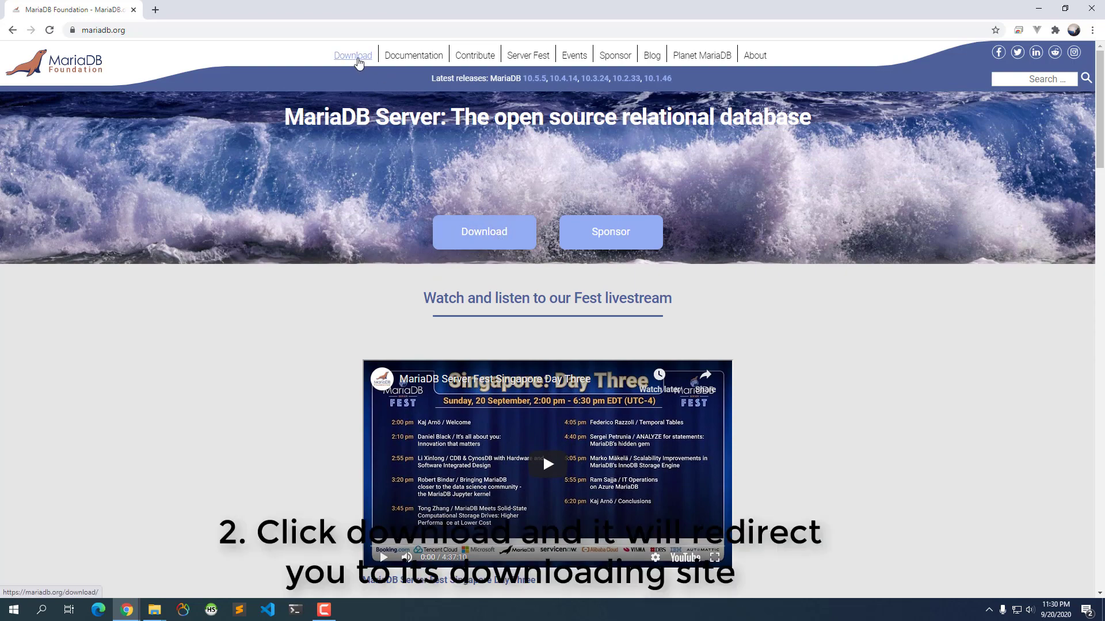
click(490, 236)
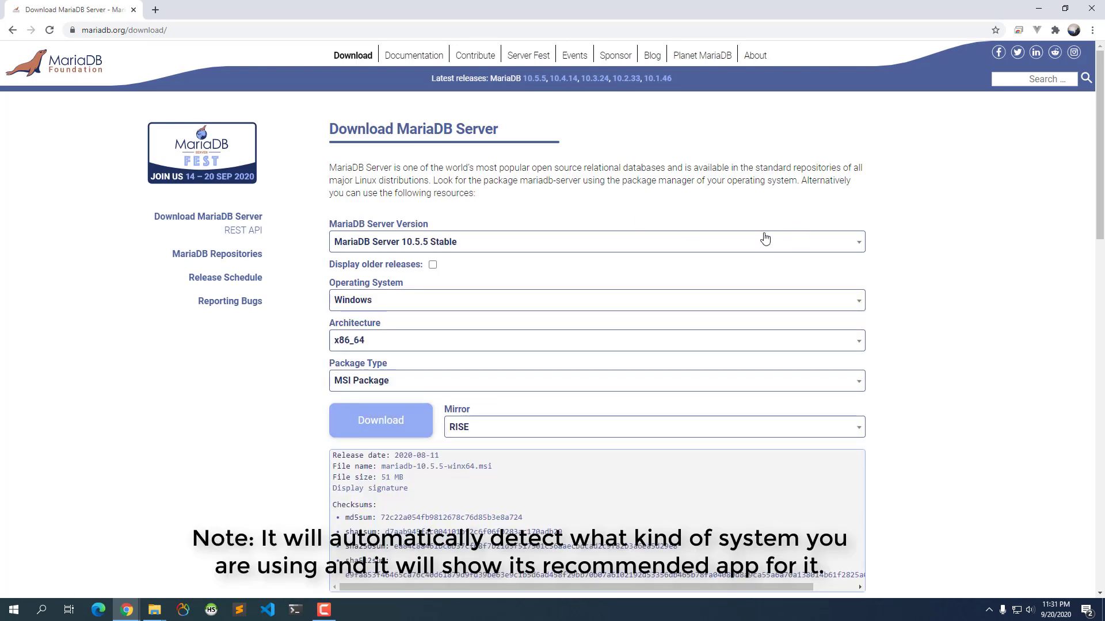
- Keep MariaDB Server 10.5.5 Stable as the version and Windows as the operating system
click(678, 242)
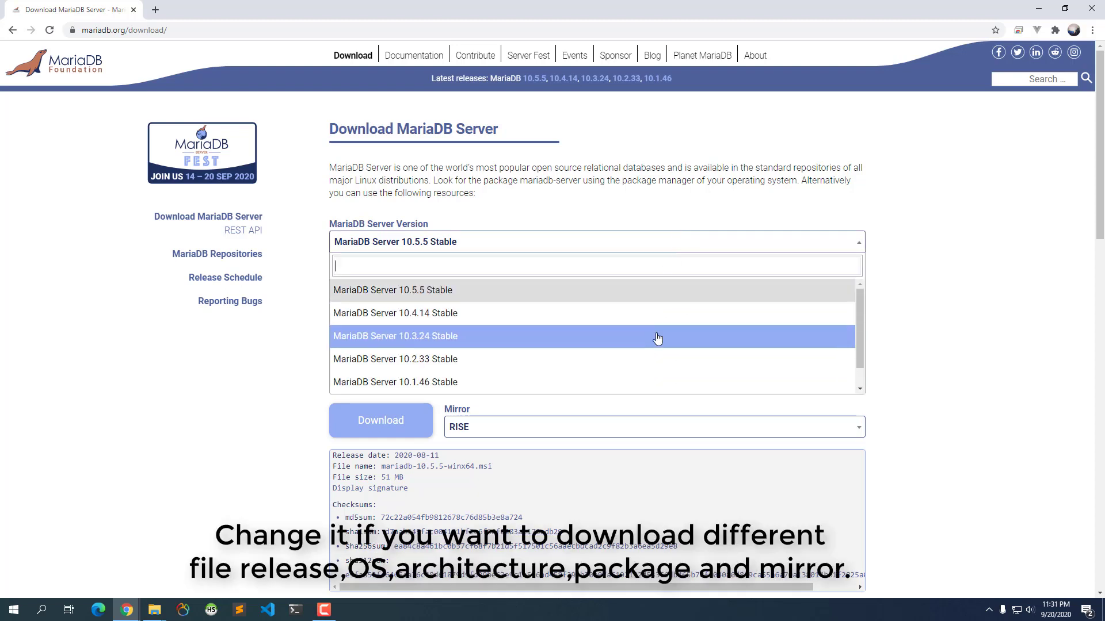
scroll(667, 330, down, 1)
scroll(668, 305, up, 1)
click(576, 290)
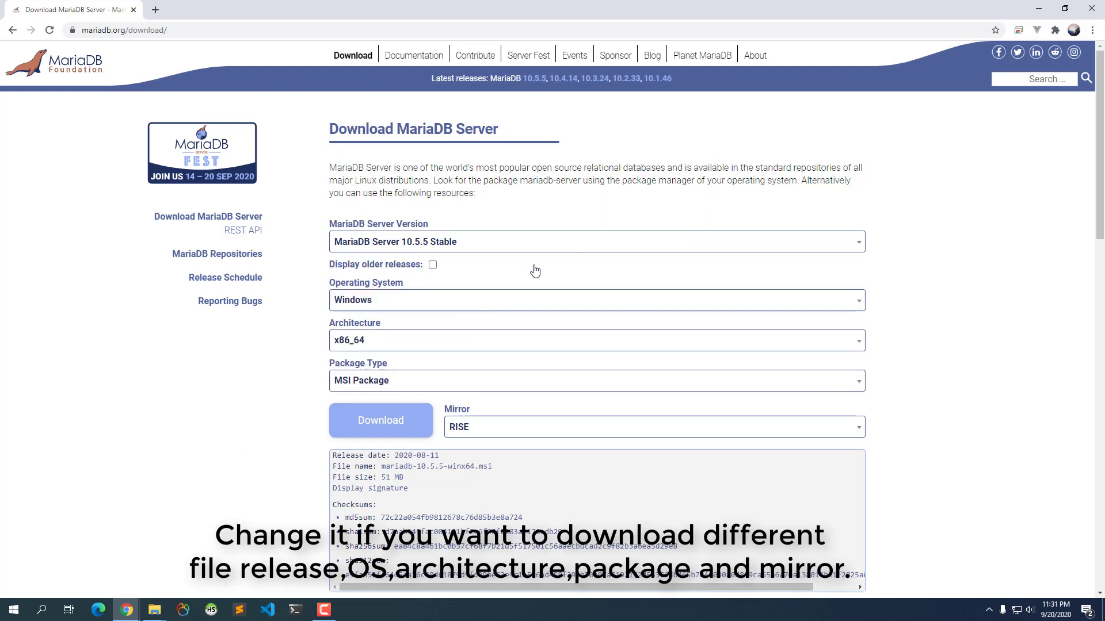
click(460, 304)
click(459, 305)
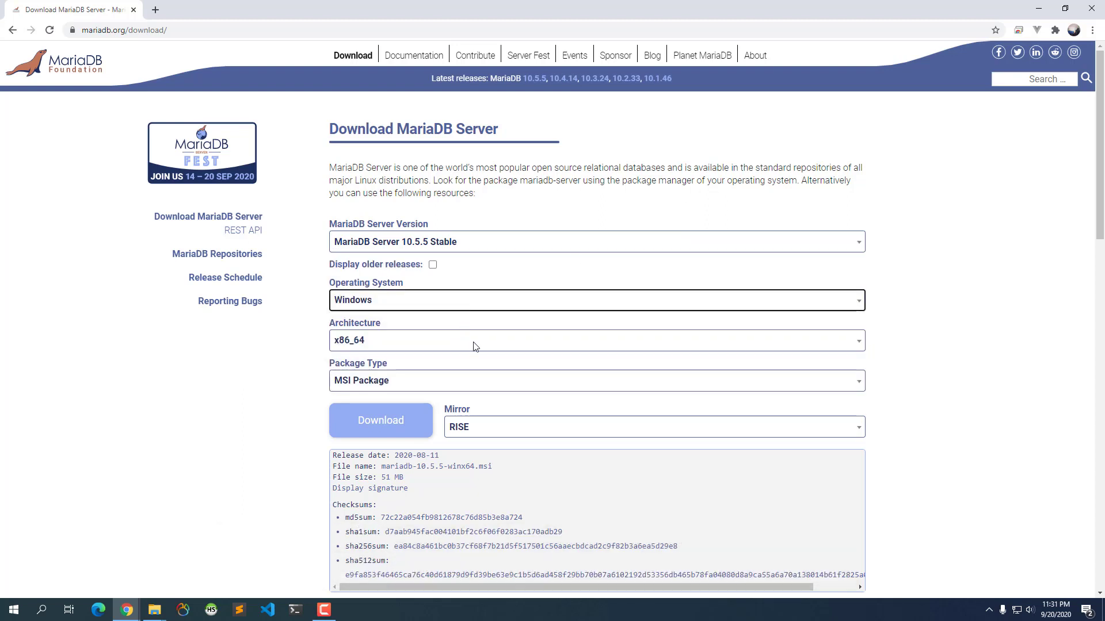
- Keep RISE as the download mirror and start downloading the 10.5.5 MSI package
scroll(978, 329, down, 2)
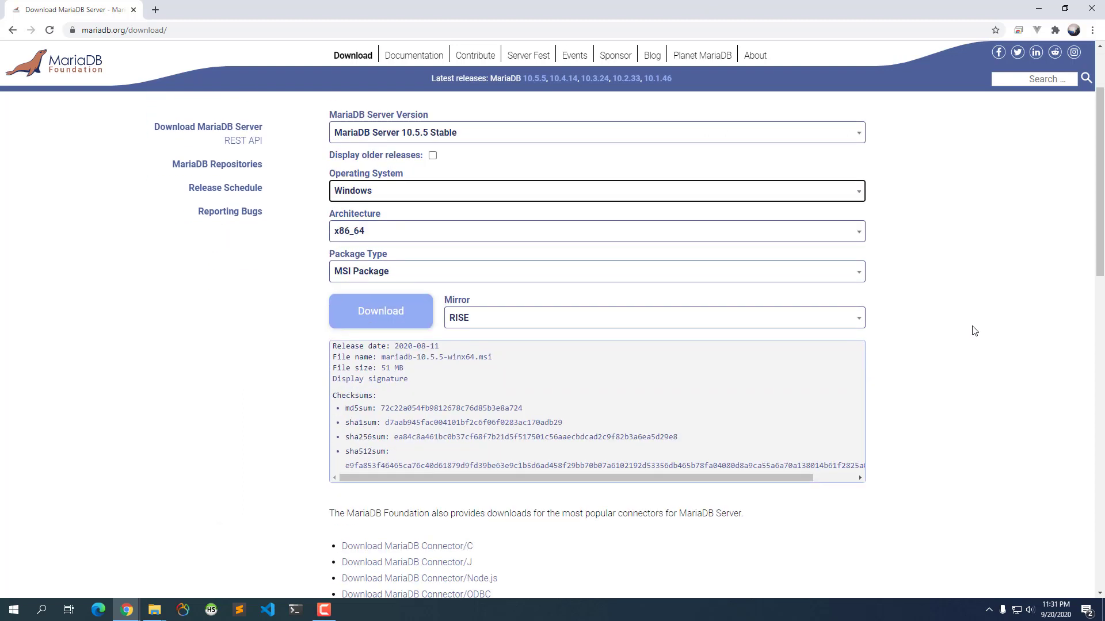
click(768, 314)
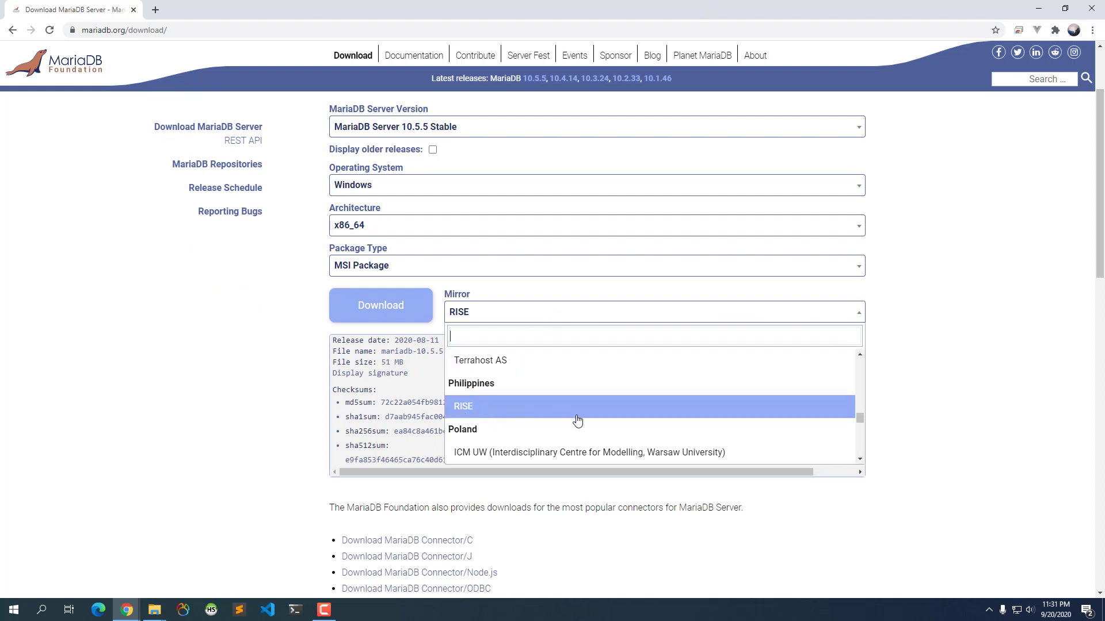
scroll(578, 421, down, 2)
scroll(580, 421, down, 3)
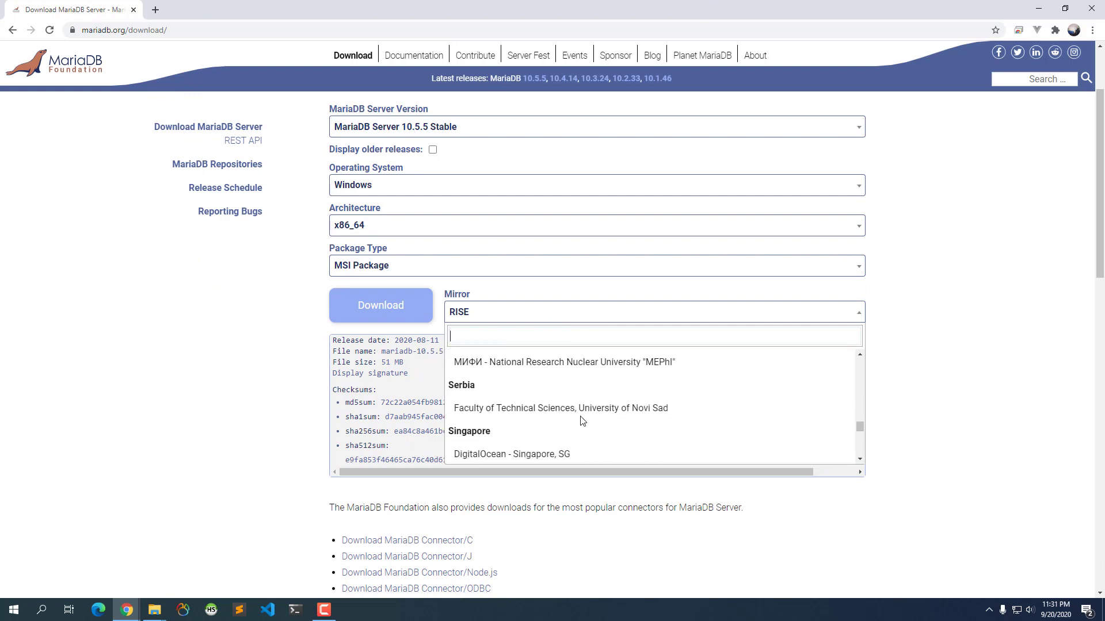
scroll(604, 399, up, 2)
click(982, 320)
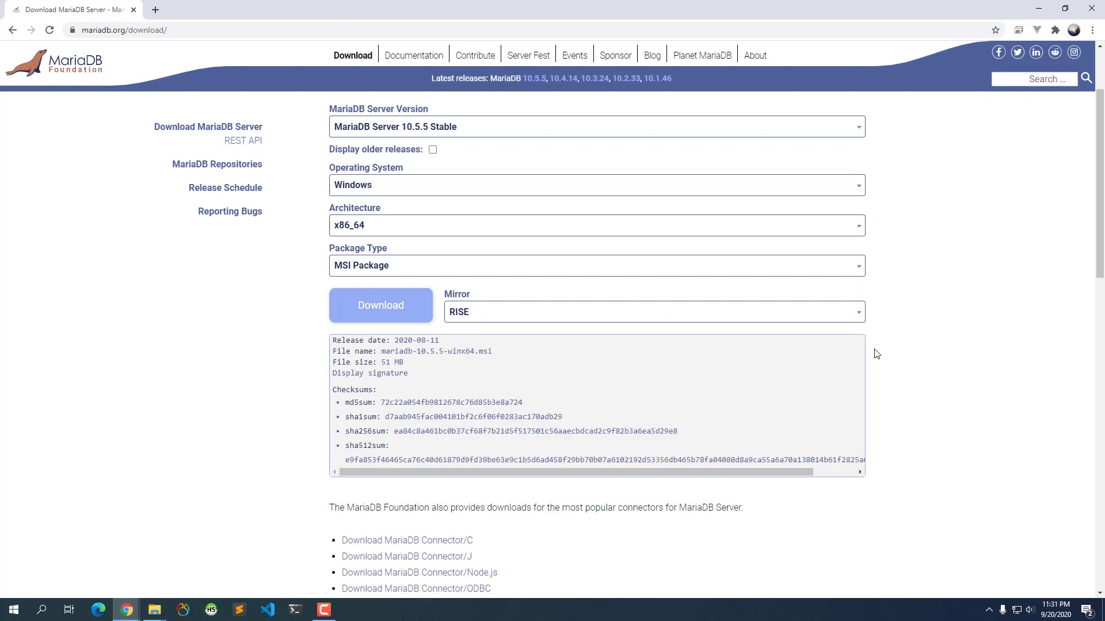
click(835, 317)
click(1016, 295)
click(391, 312)
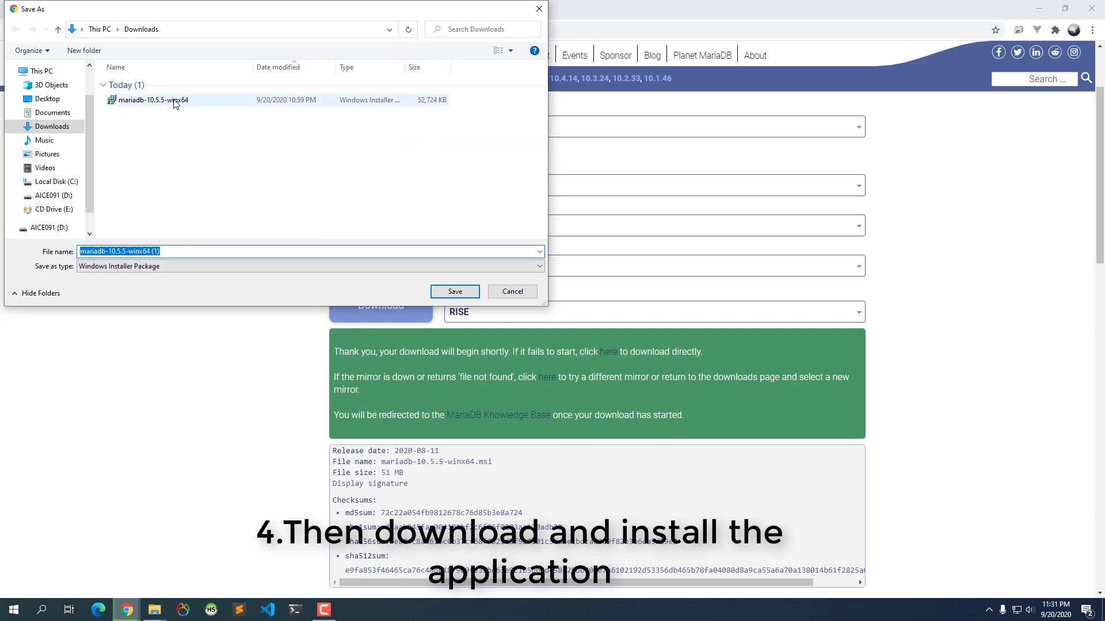
- Cancel the Save As prompt and minimize Chrome to reveal the desktop
click(533, 294)
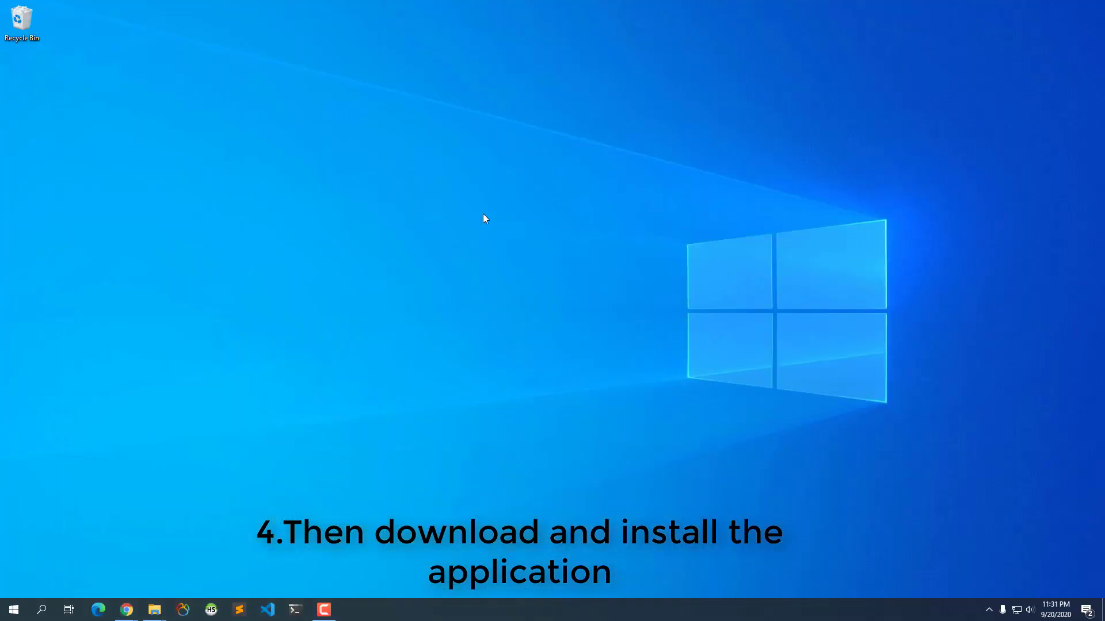
mouse_move(154, 610)
- Run the mariadb-10.5.5-winx64 installer from Downloads using Install from its context menu
key(super+e)
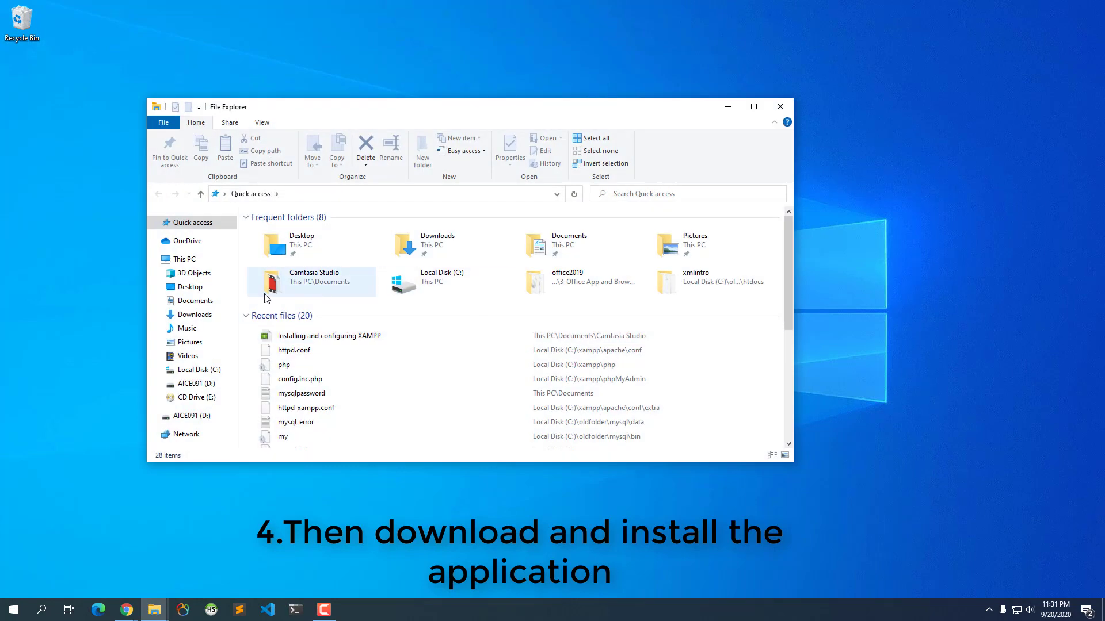
click(194, 315)
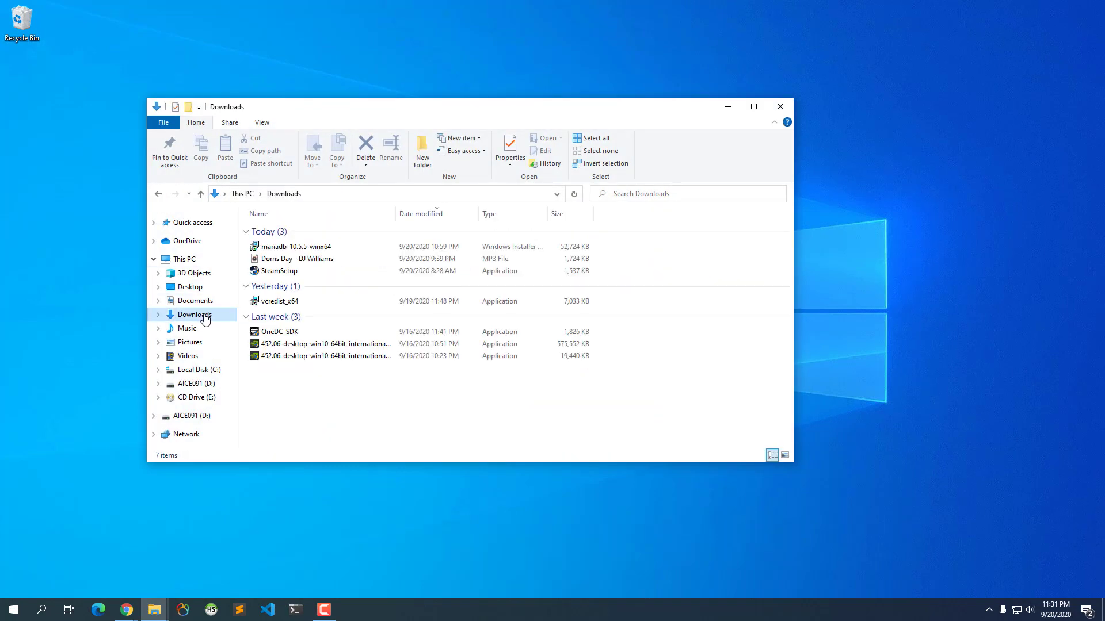
click(785, 455)
click(269, 278)
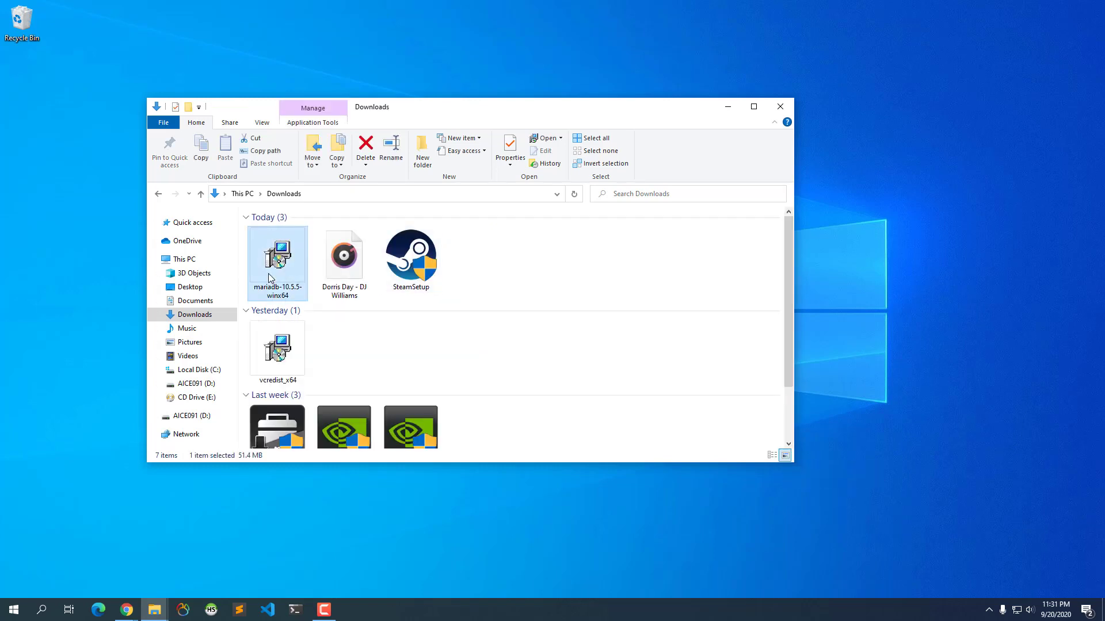
right_click(271, 275)
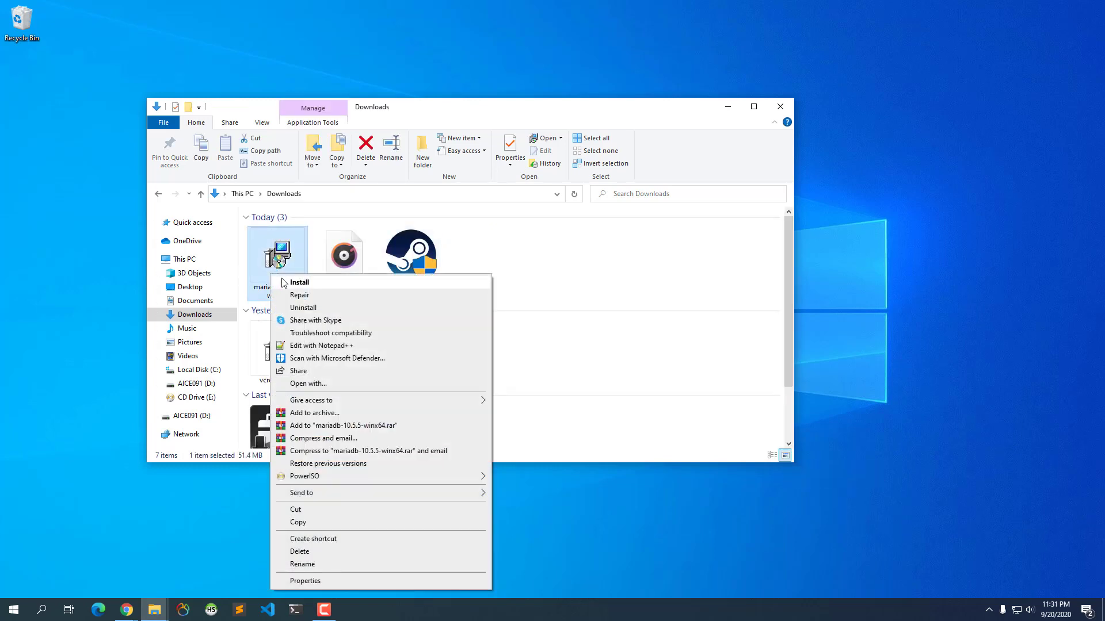
click(299, 283)
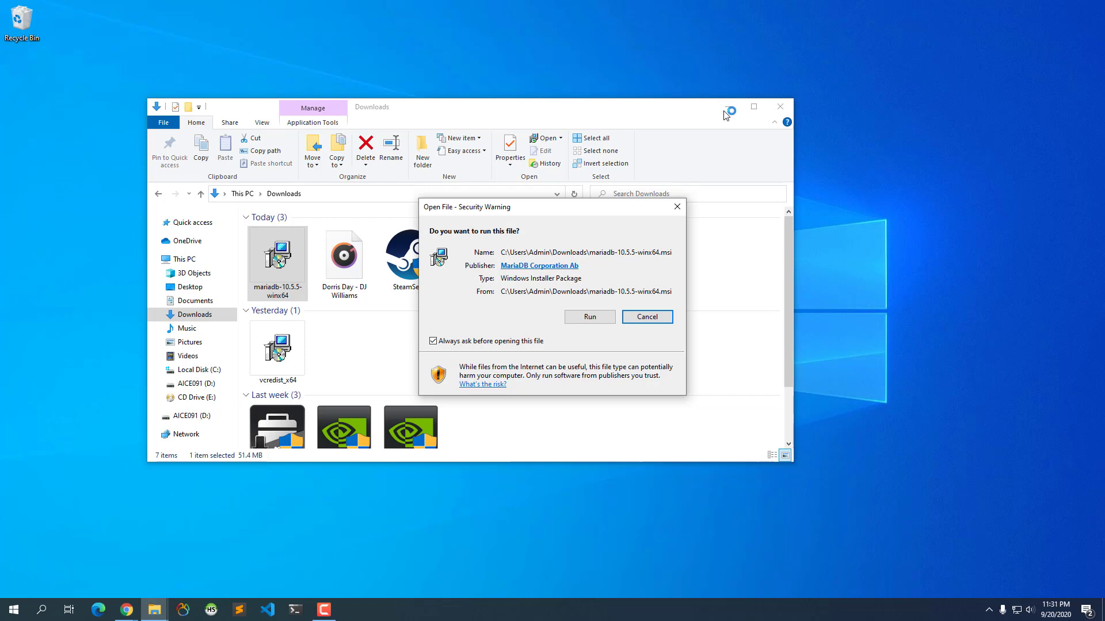
click(598, 321)
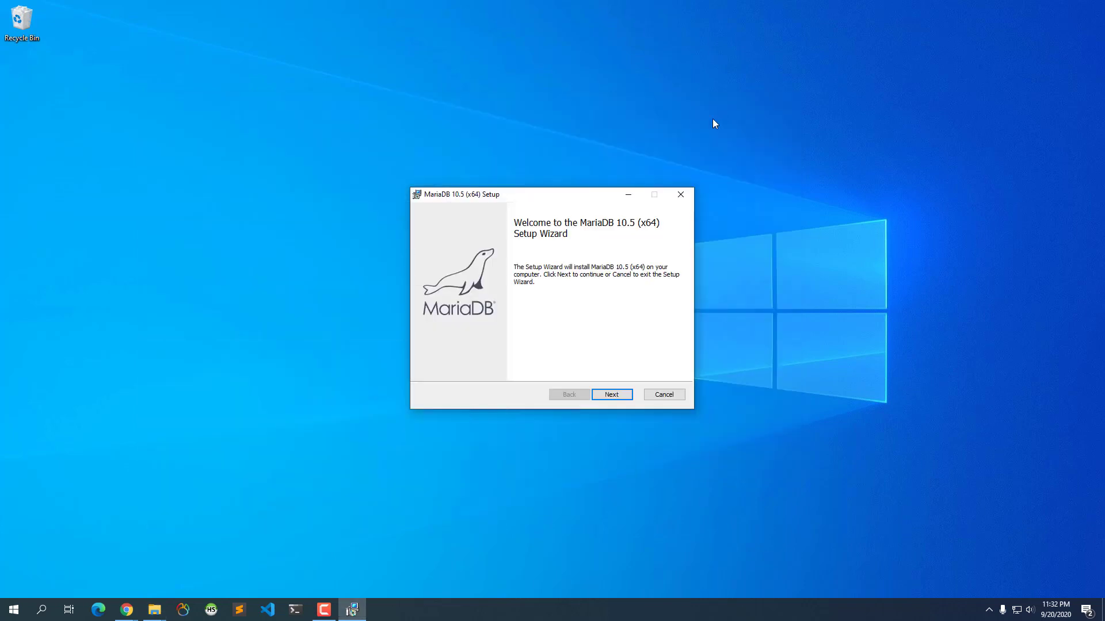
- Move past the welcome page and accept the MariaDB license agreement terms
click(728, 107)
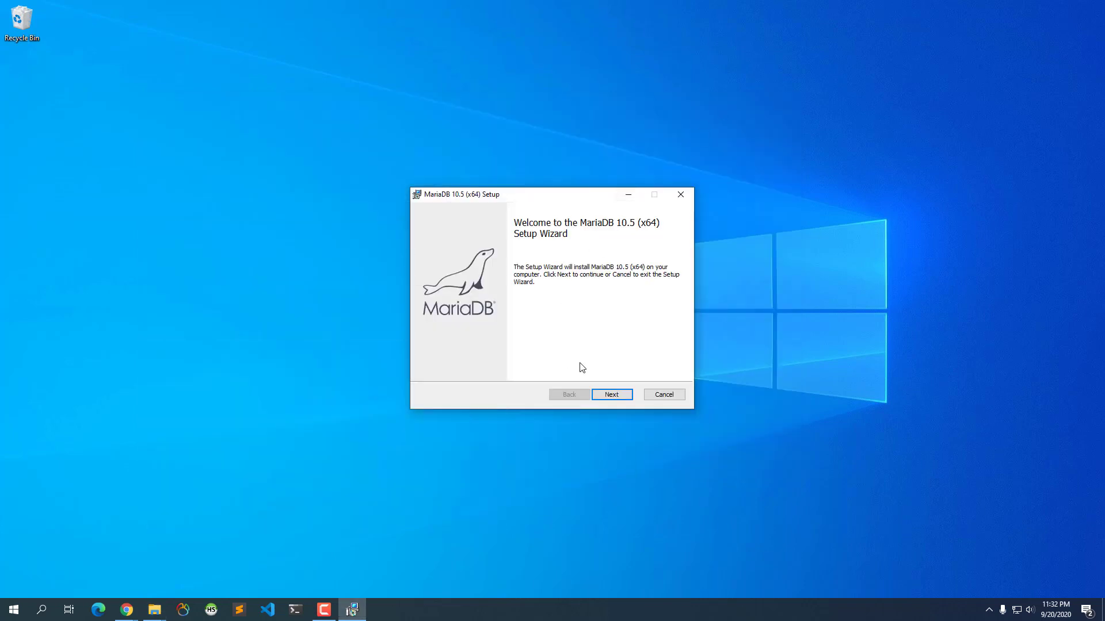
click(599, 397)
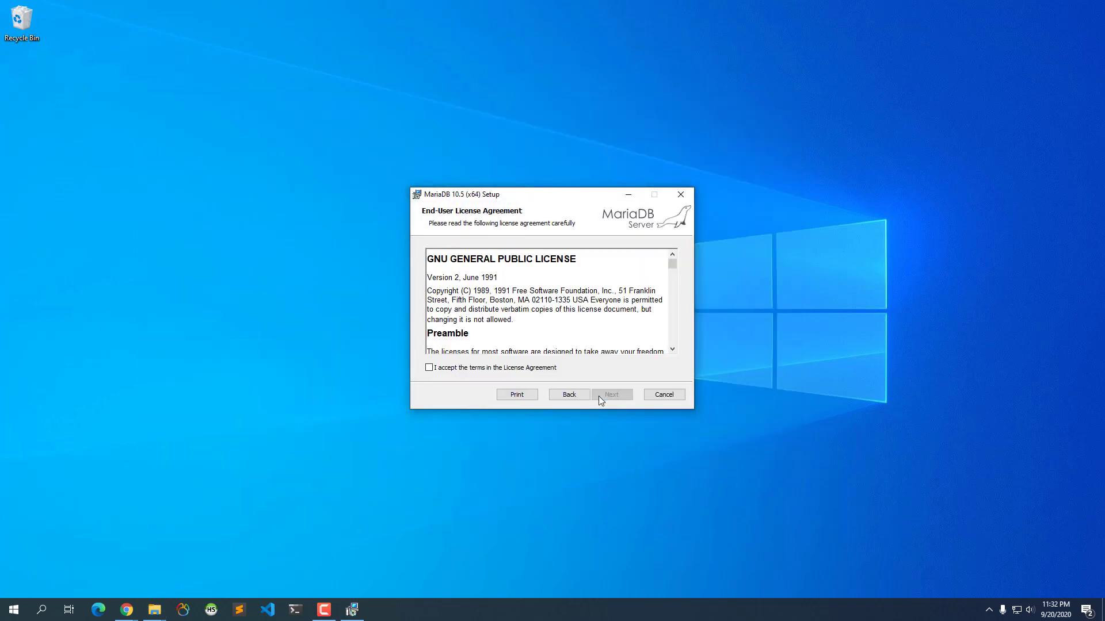
click(550, 372)
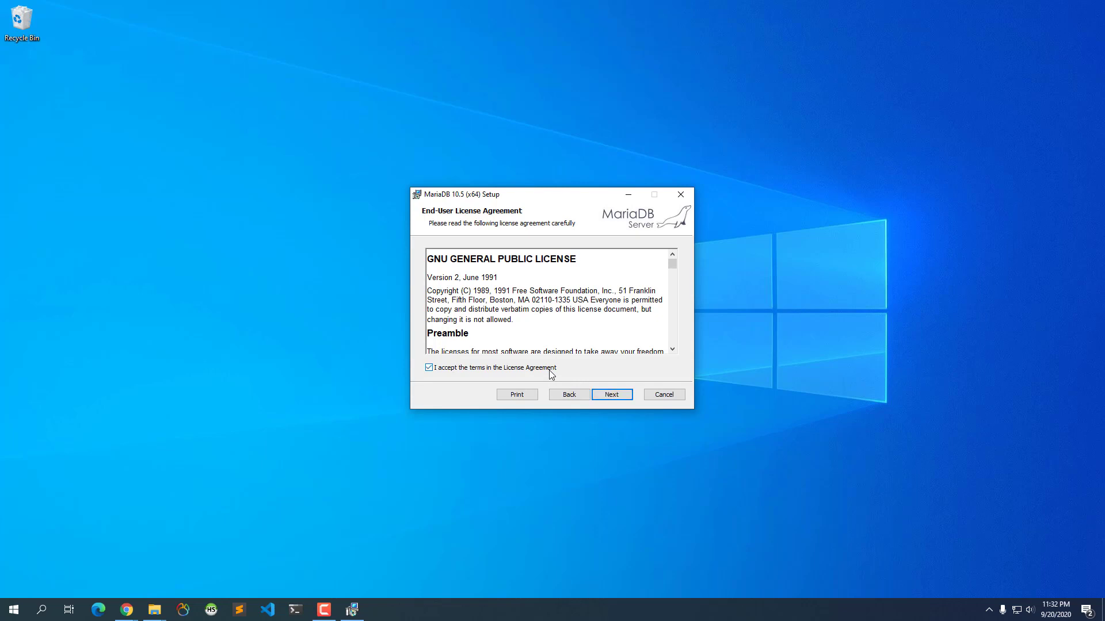
click(609, 396)
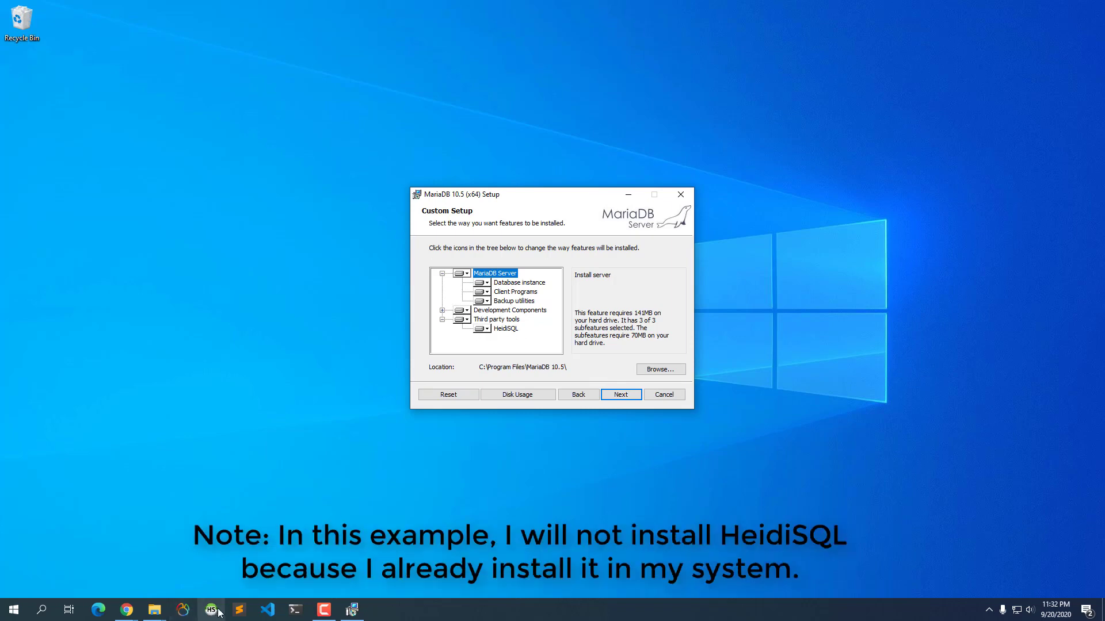
- Set HeidiSQL to 'Entire feature will be unavailable' in Custom Setup
click(484, 329)
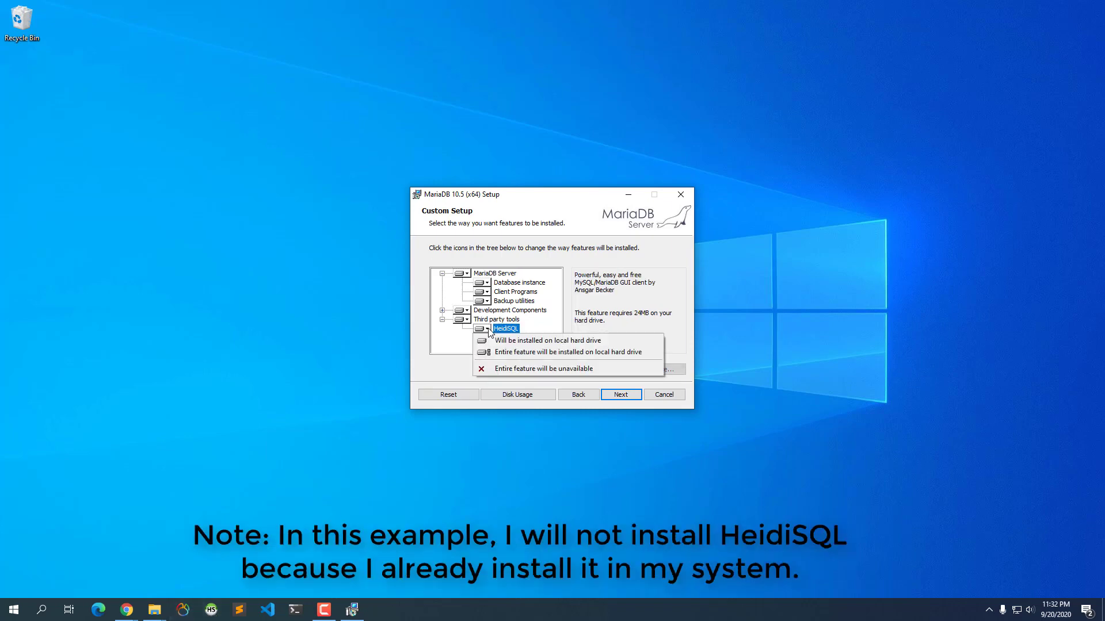
click(509, 371)
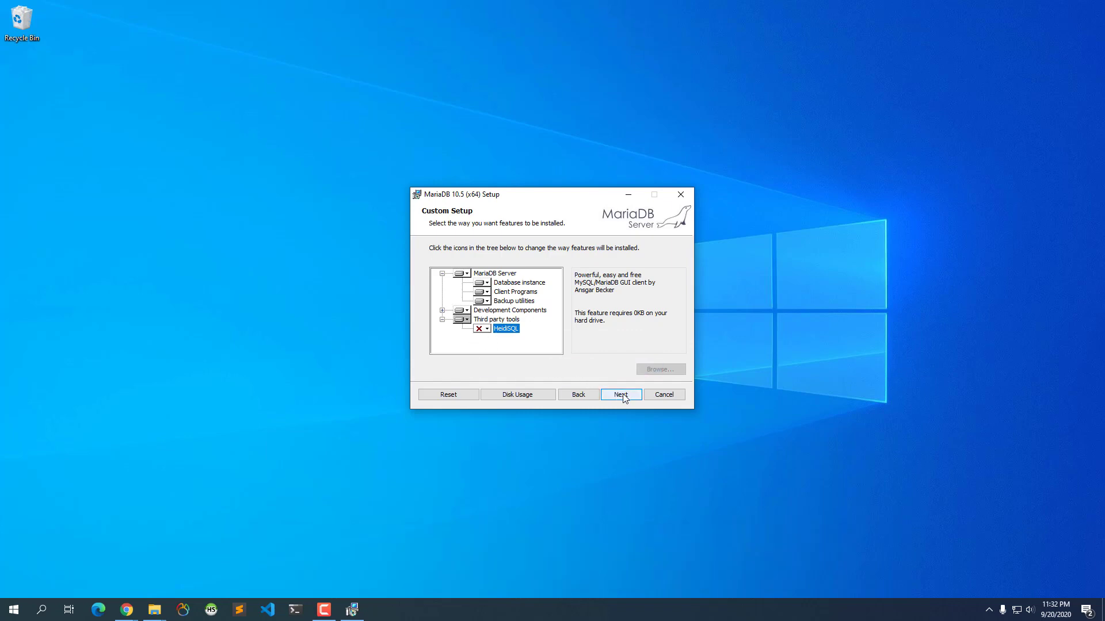
click(621, 395)
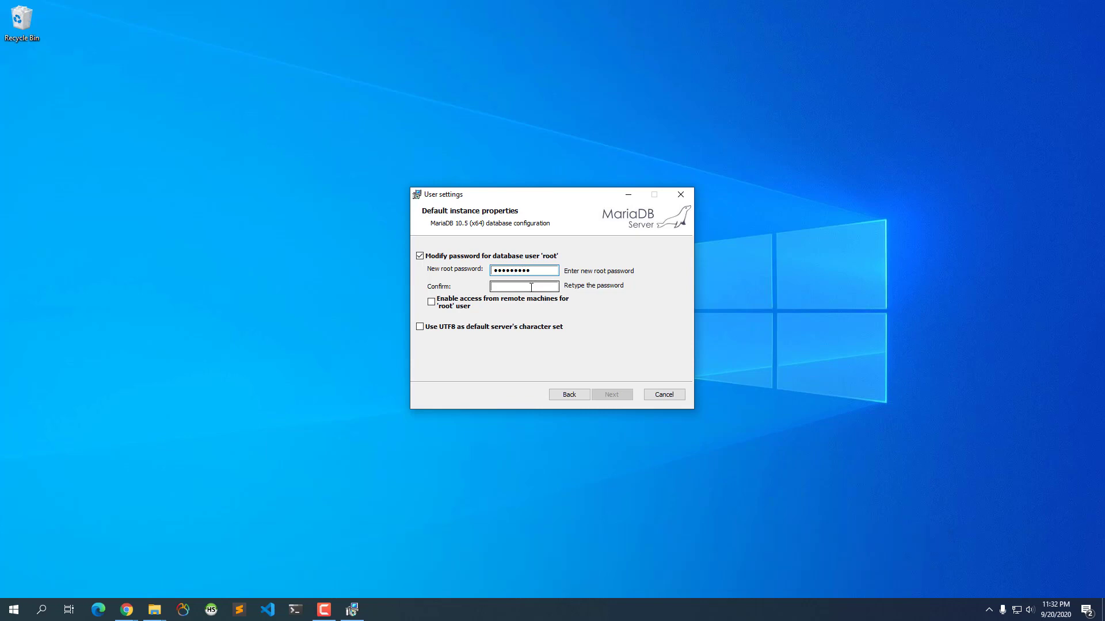
- Confirm the root password and enable remote machine access for the root user
click(539, 287)
text(a)
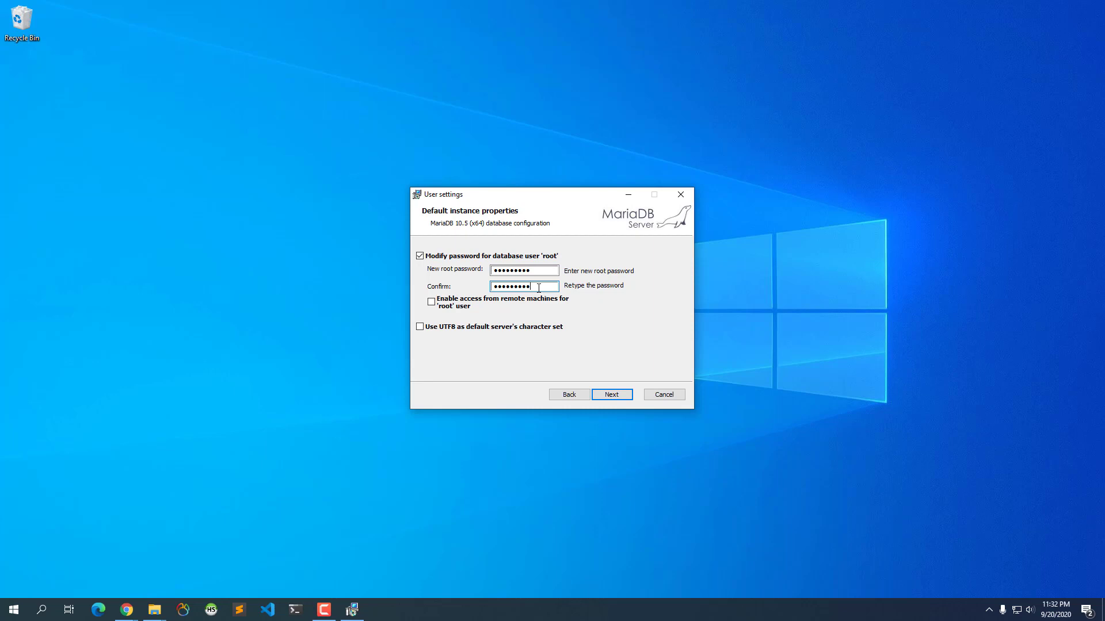
click(432, 303)
click(527, 287)
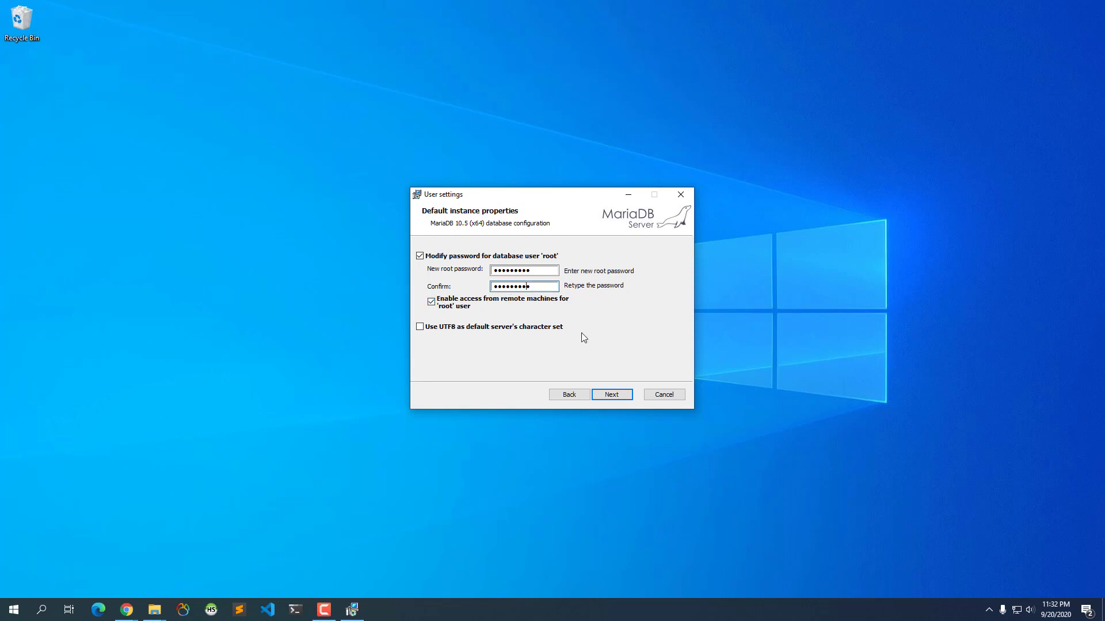
click(612, 395)
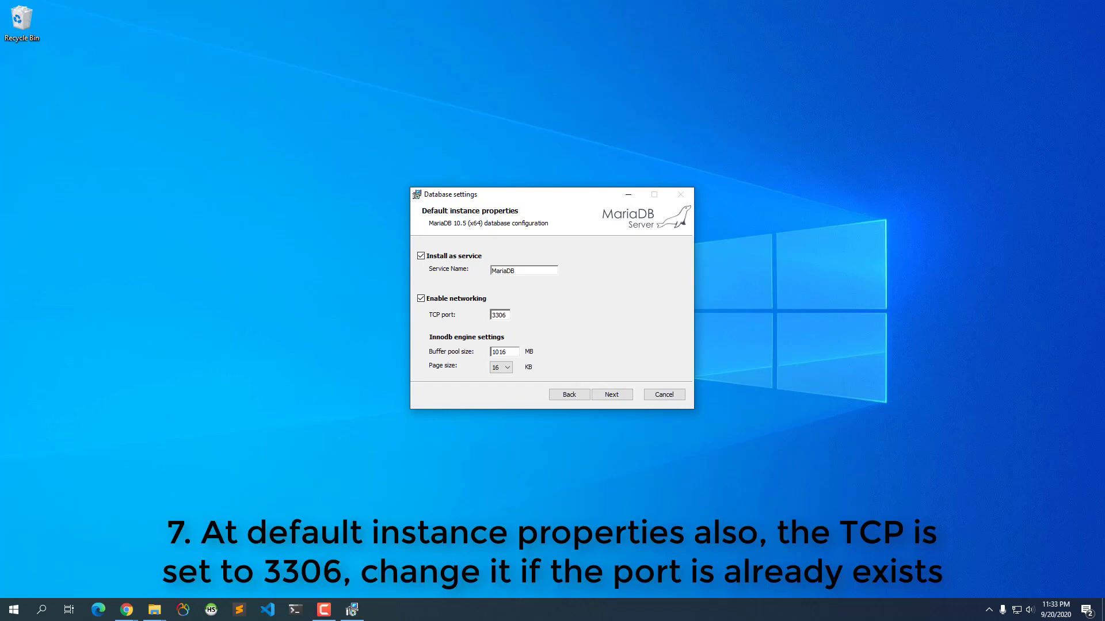
- Check which ports XAMPP uses from its tray control panel, then close it
click(989, 610)
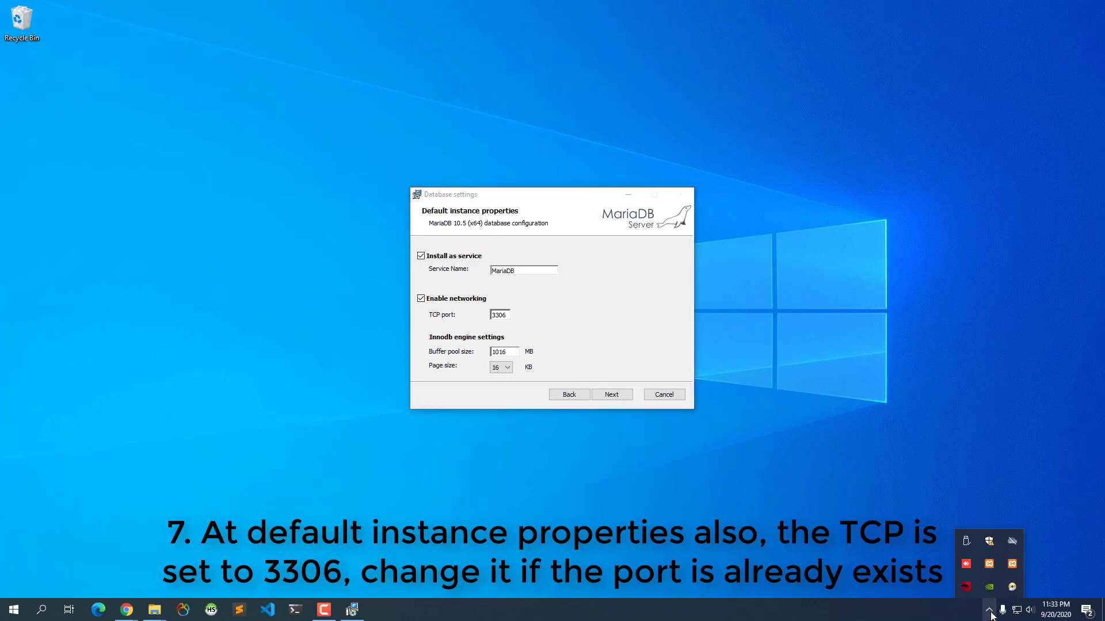
click(993, 569)
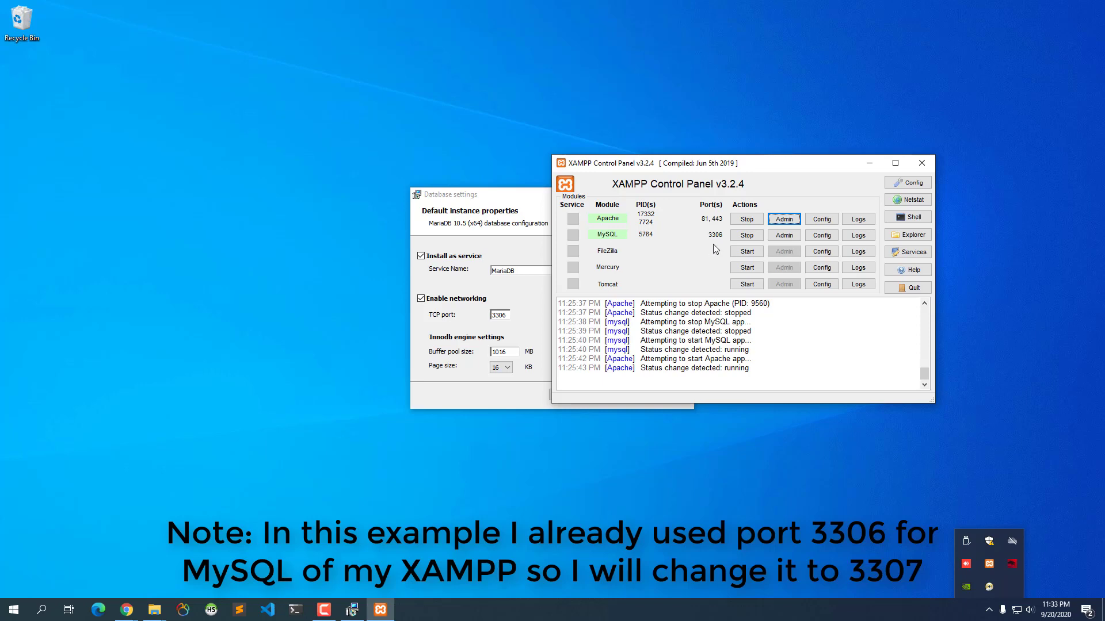
click(921, 164)
- Change the TCP port to 3307, install MariaDB 10.5, and finish the wizard
click(507, 315)
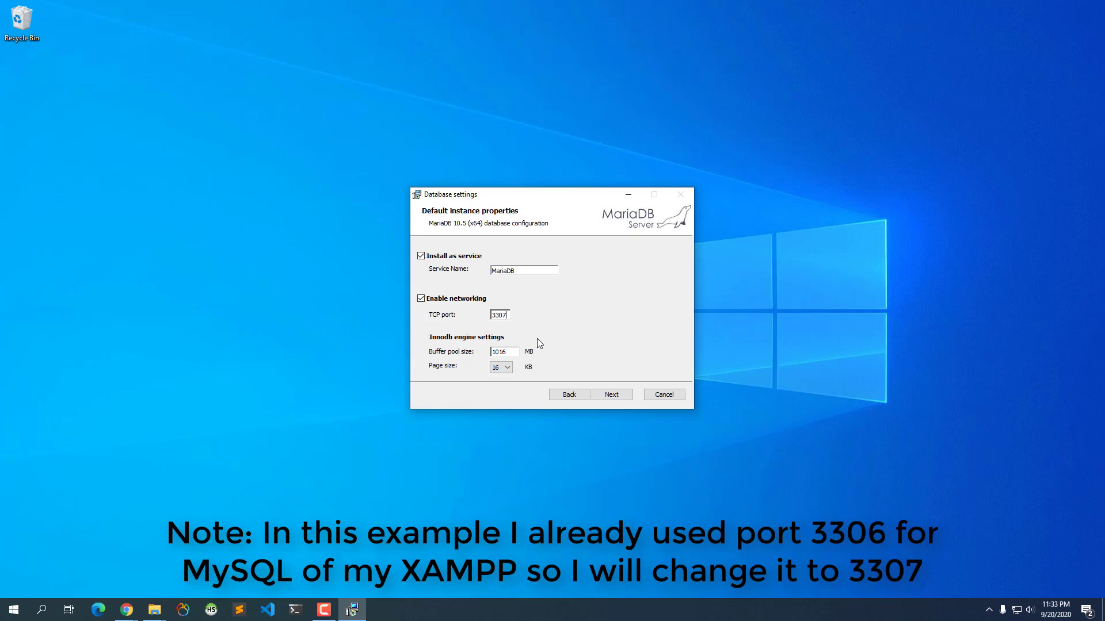
click(612, 395)
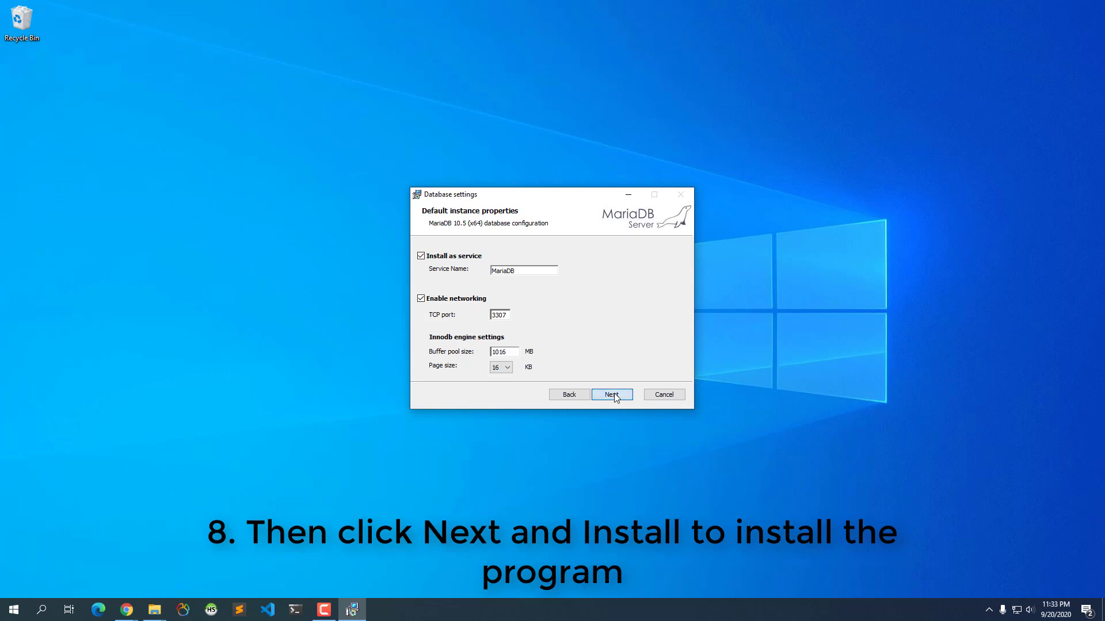
click(613, 395)
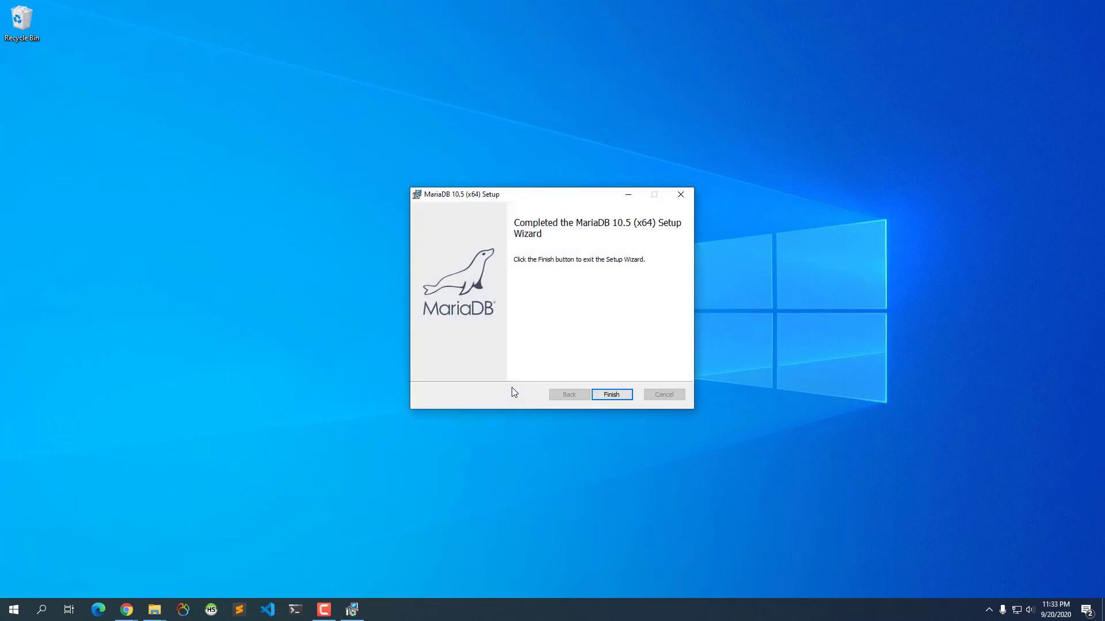
click(612, 397)
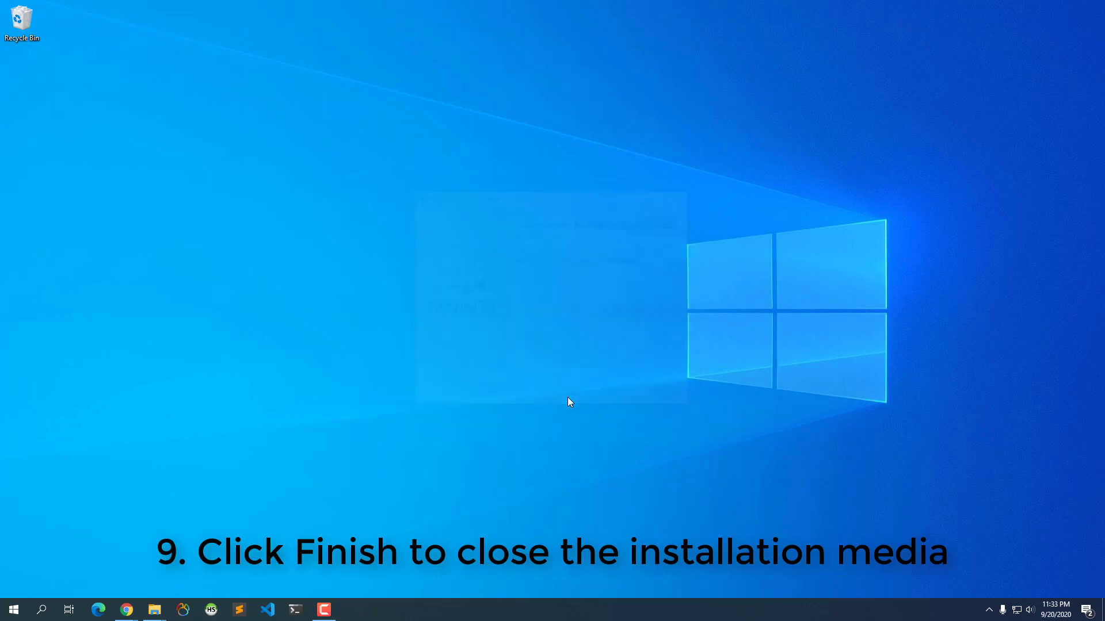
right_click(575, 434)
click(612, 294)
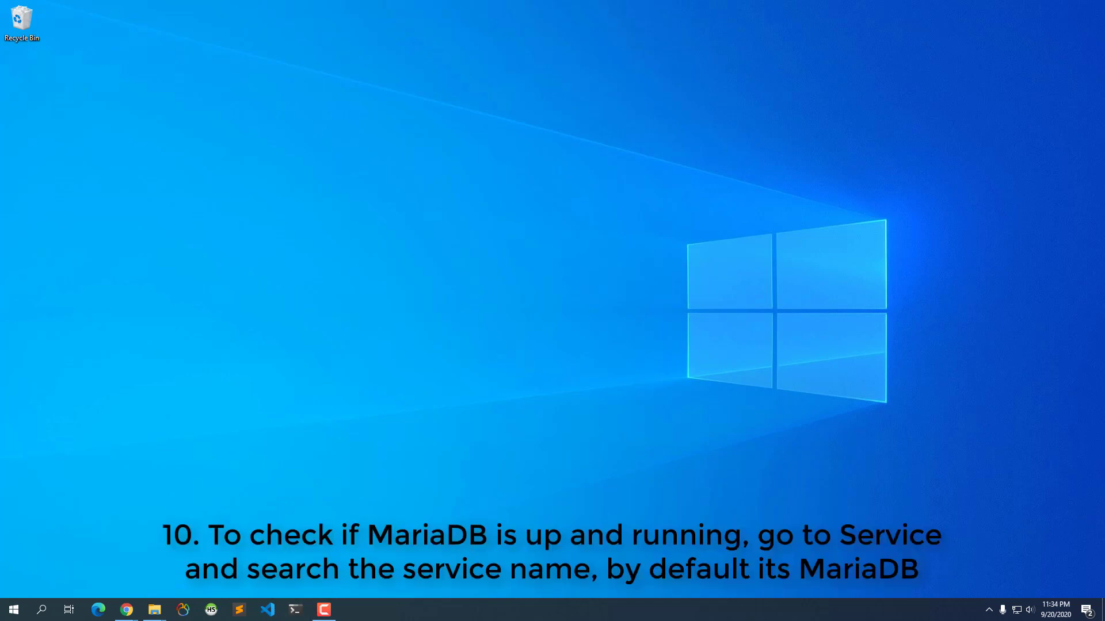
right_click(800, 610)
click(864, 565)
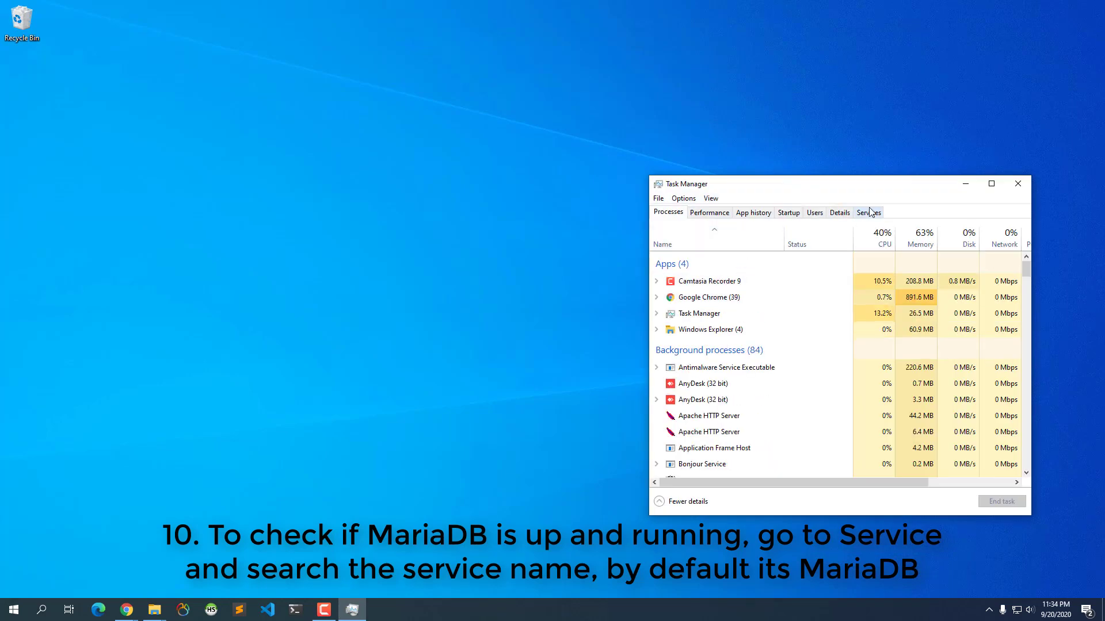
click(868, 213)
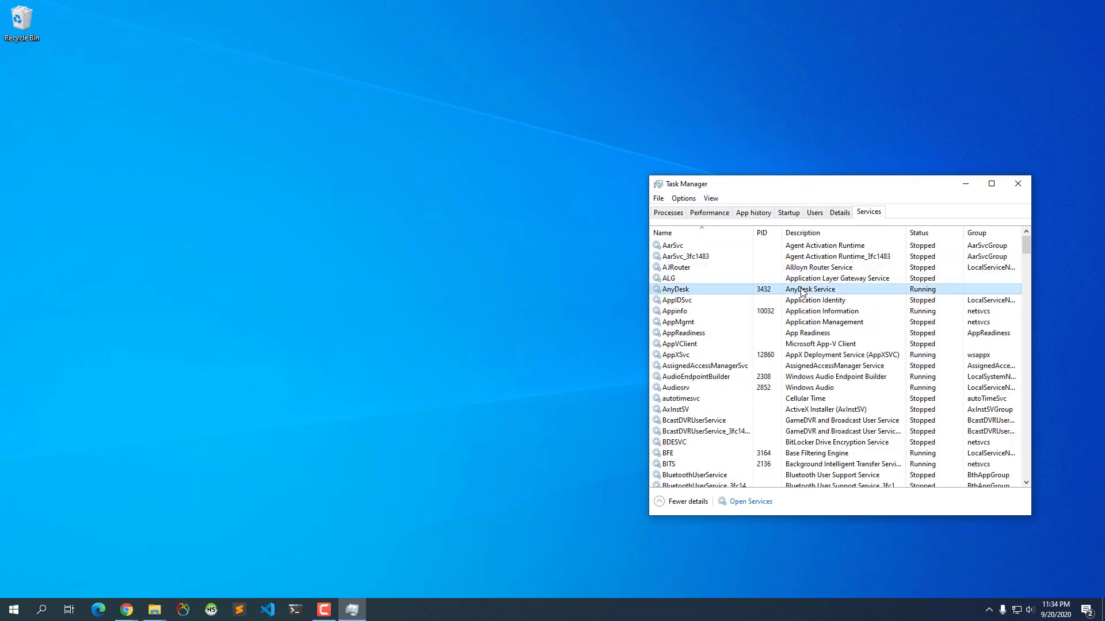
key(m)
click(685, 260)
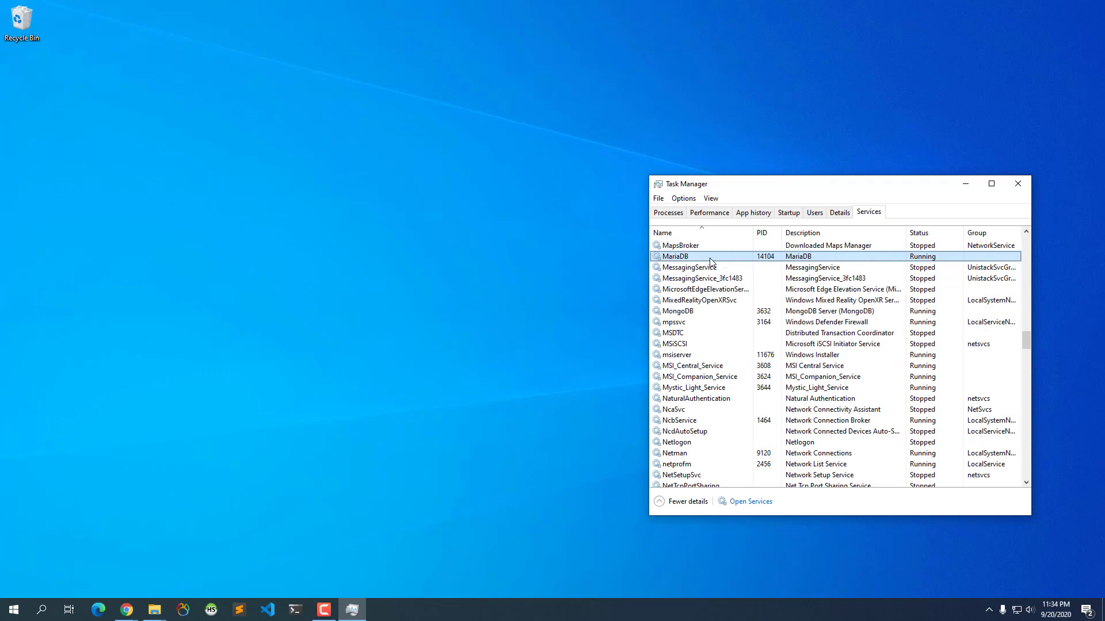
click(1016, 184)
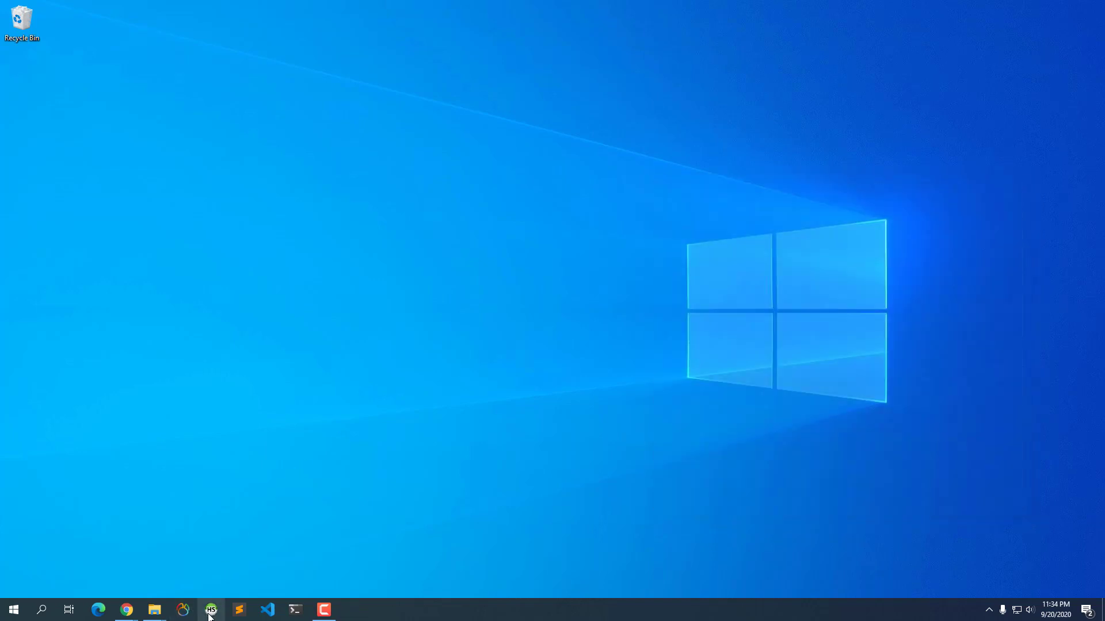
- Add a new HeidiSQL session named MariaDB@Local in the Session manager
click(210, 612)
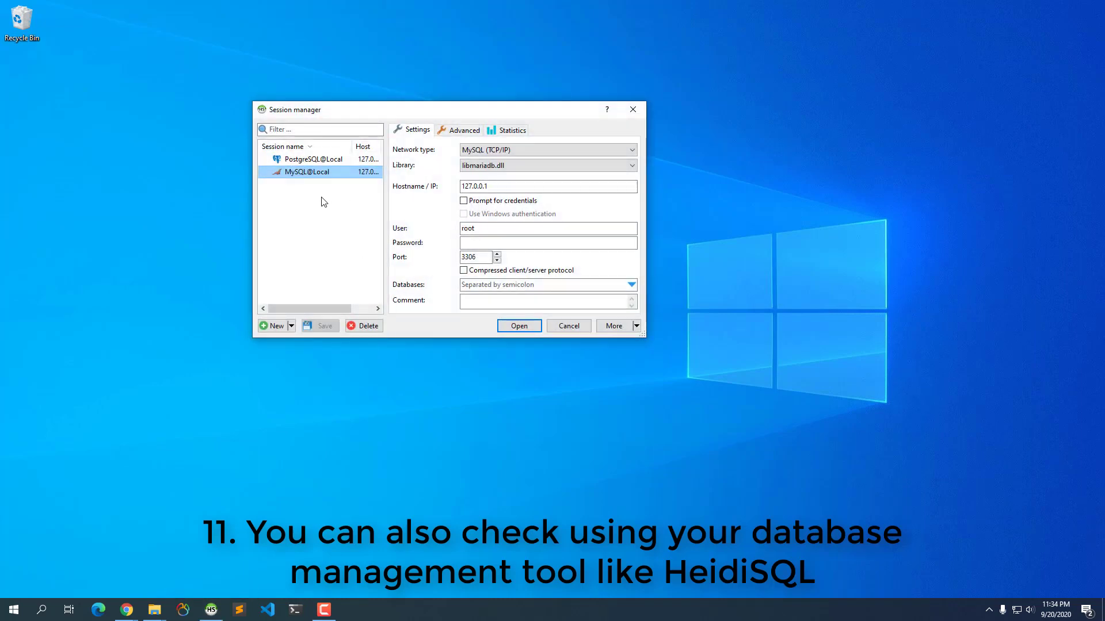
click(292, 326)
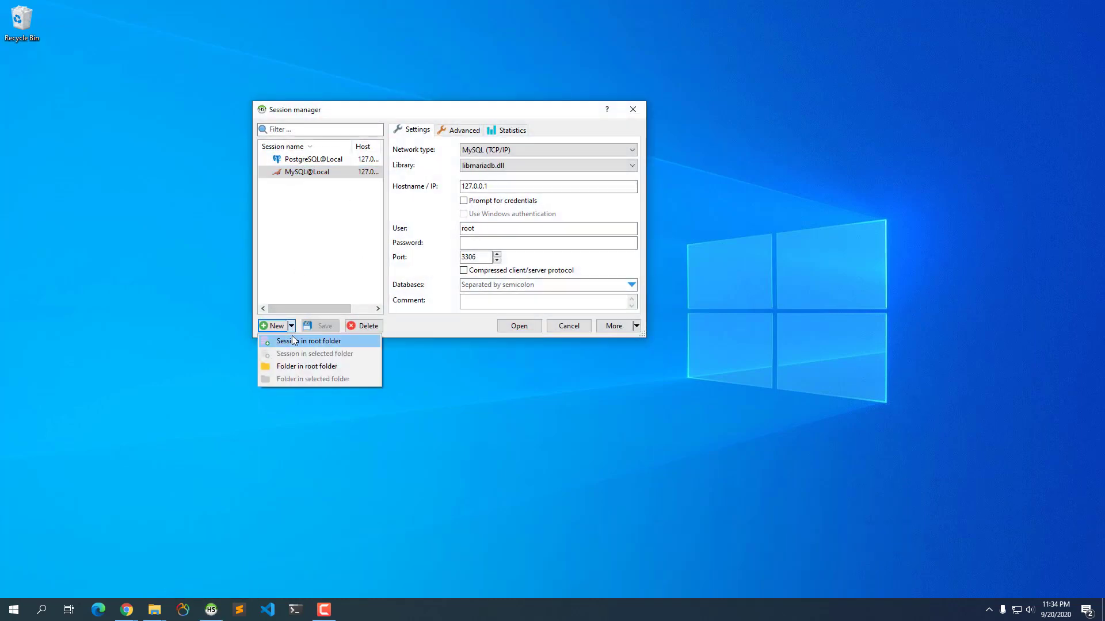
click(277, 327)
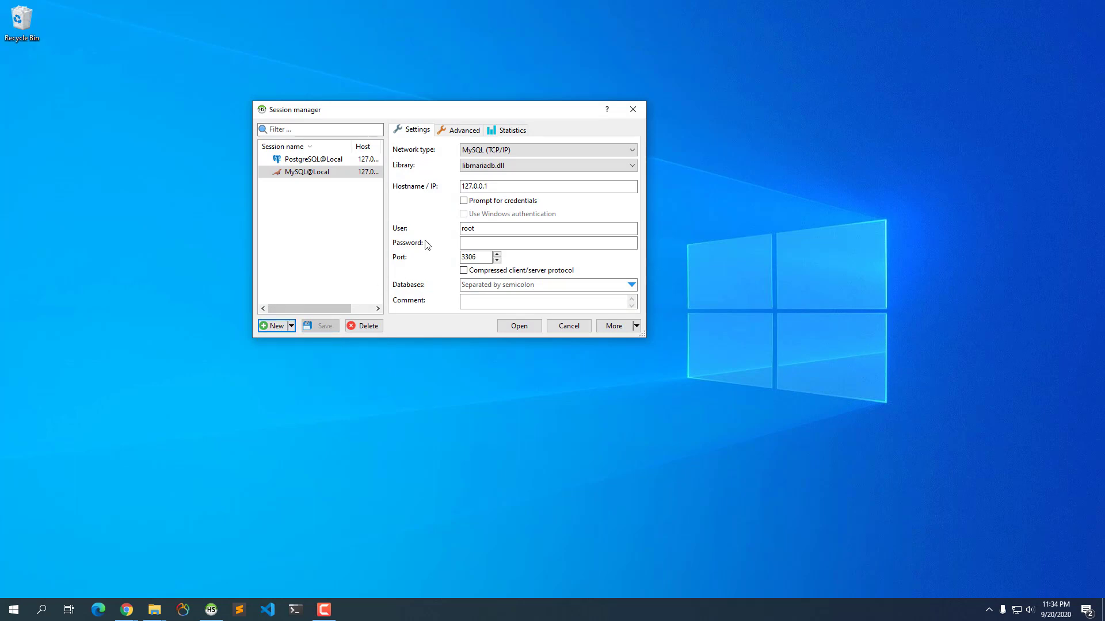
click(276, 326)
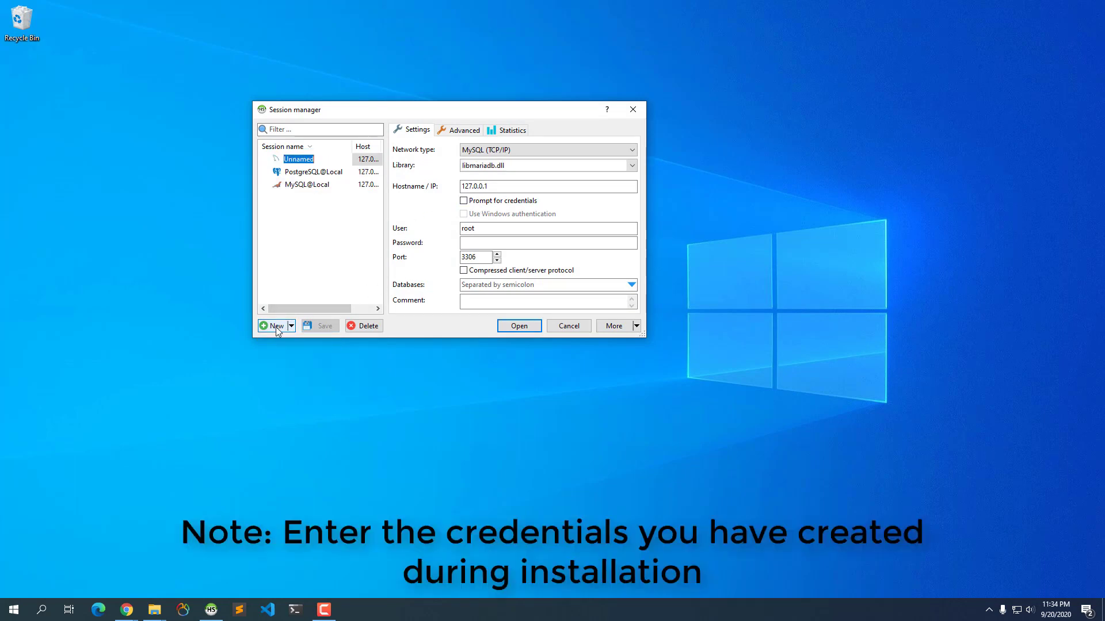
text(Ma)
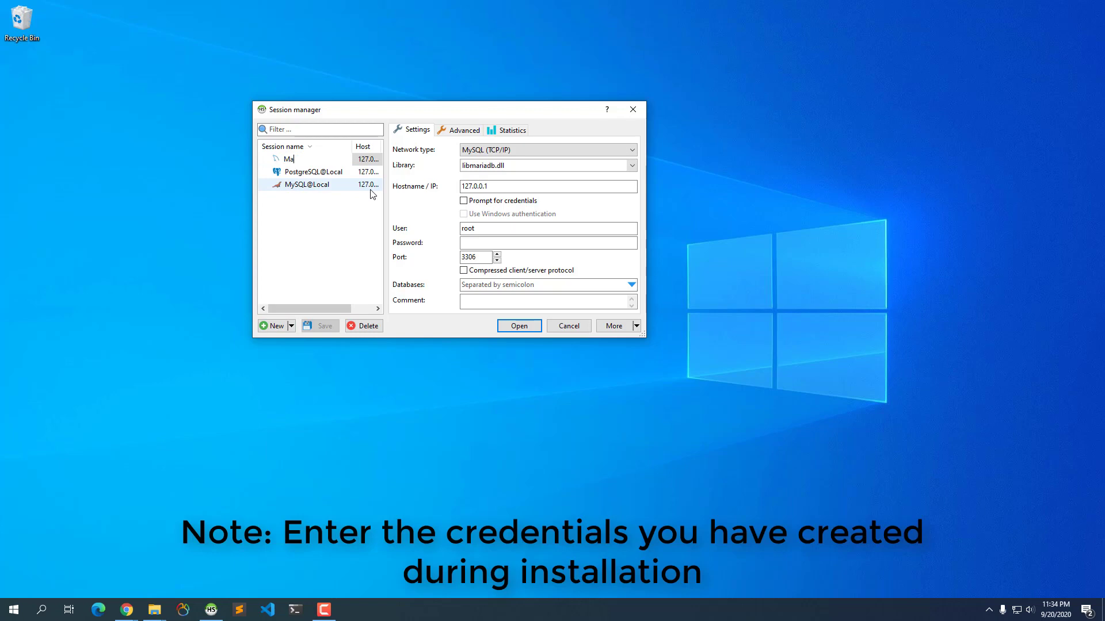
text(riaDB@#)
text(Local)
key(Return)
- Set the session port to 3307, enter the root password, save, and connect
click(487, 257)
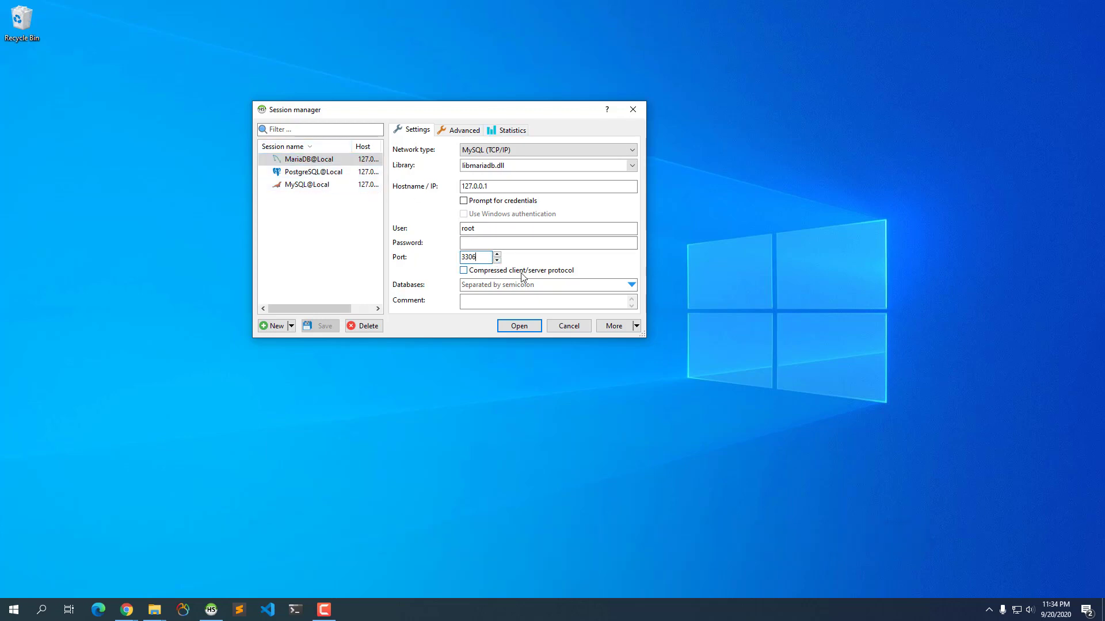
key(BackSpace)
click(481, 242)
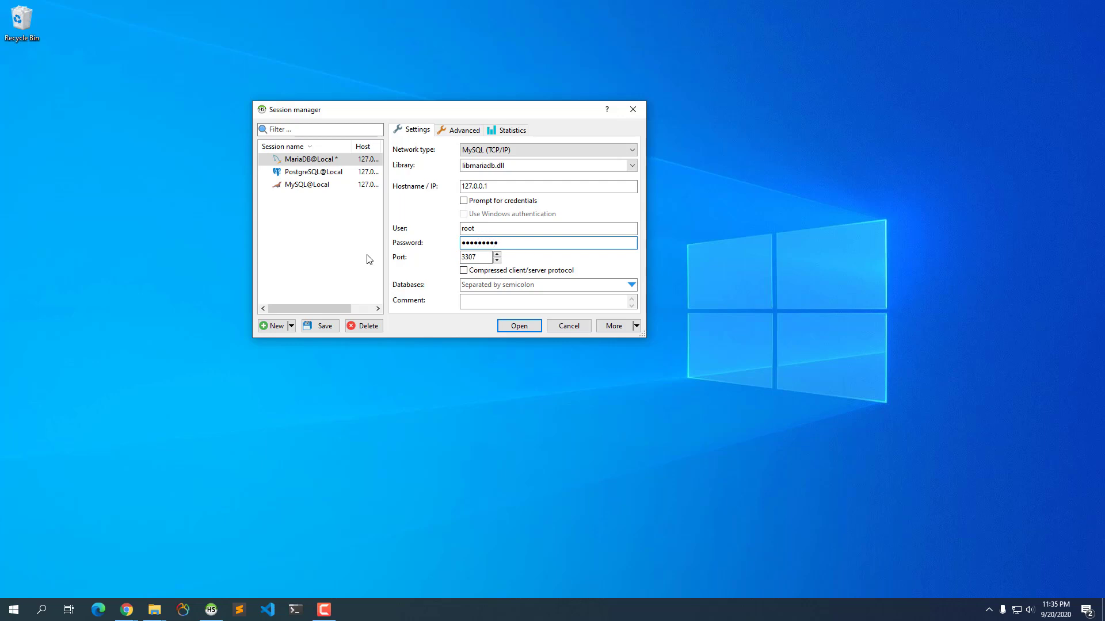
click(320, 326)
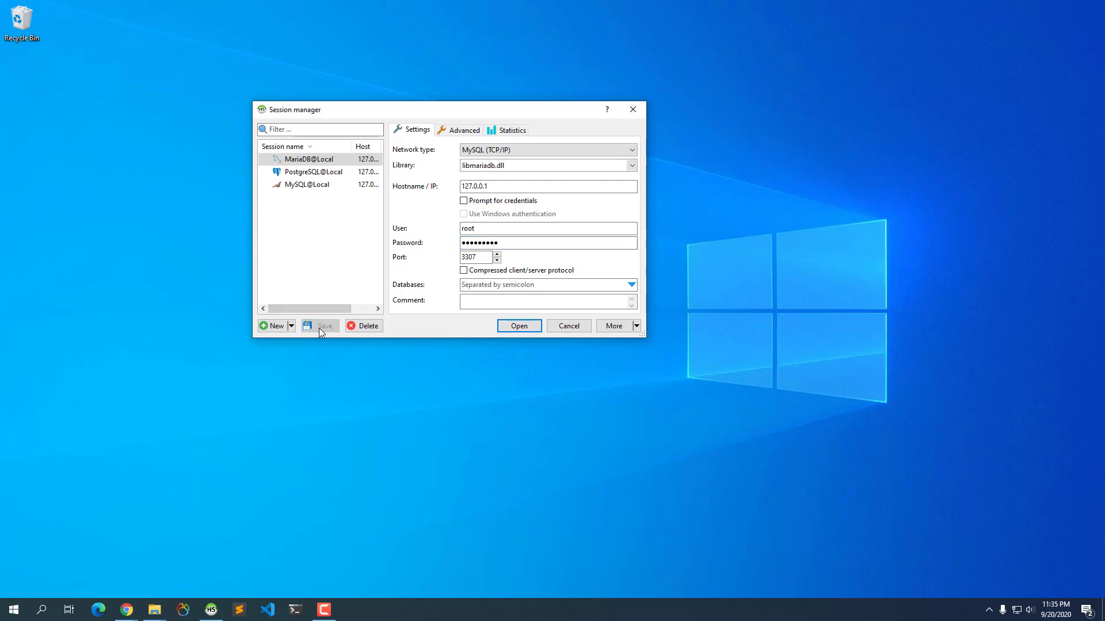
click(519, 326)
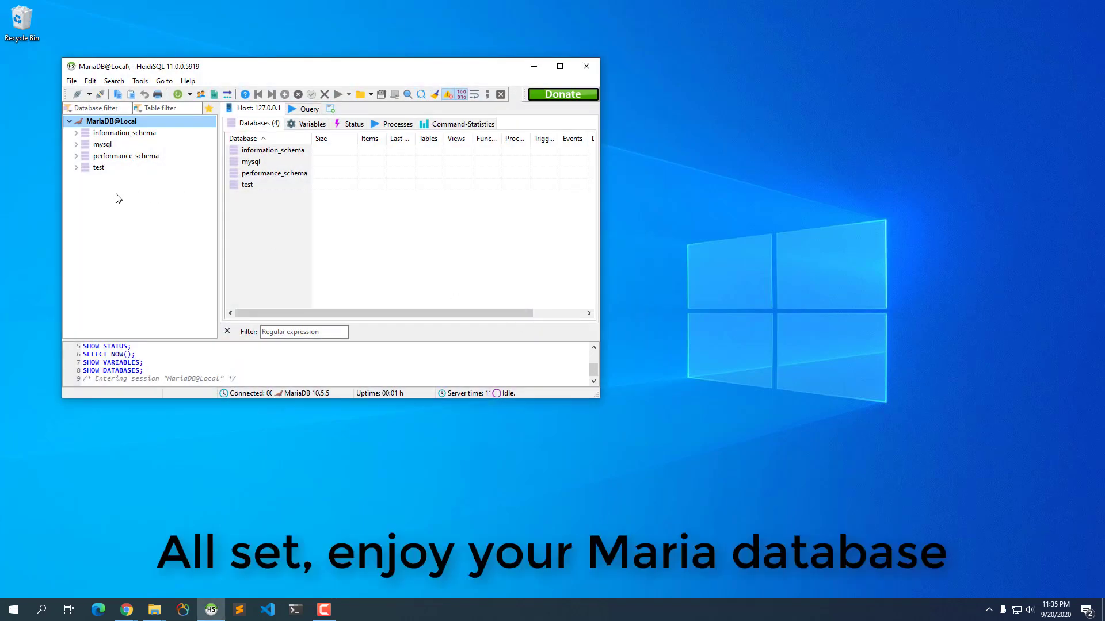